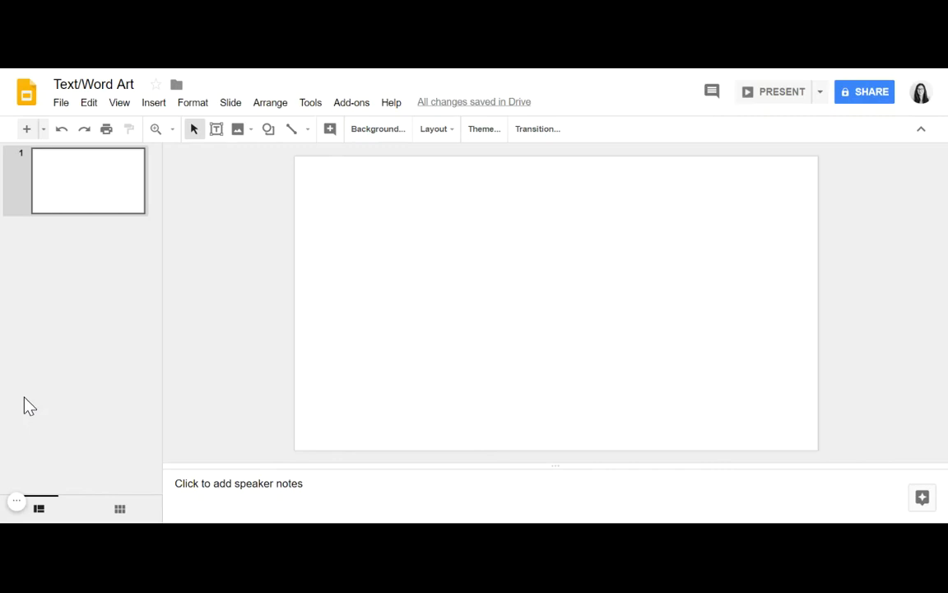
Insert a wide text box across the upper part of the slide and enter "Hello." in it.
click(214, 135)
drag(339, 205, 758, 254)
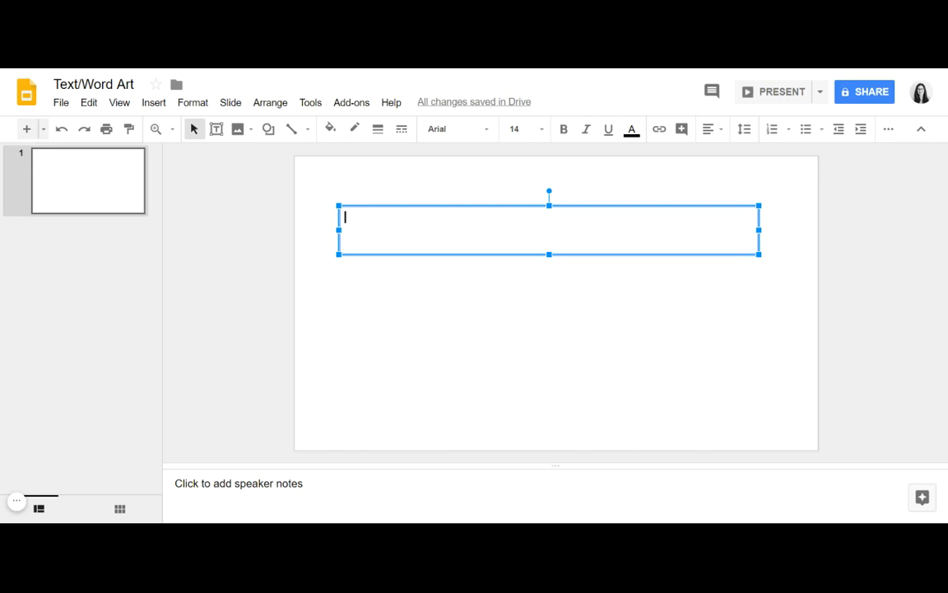
text(Hello)
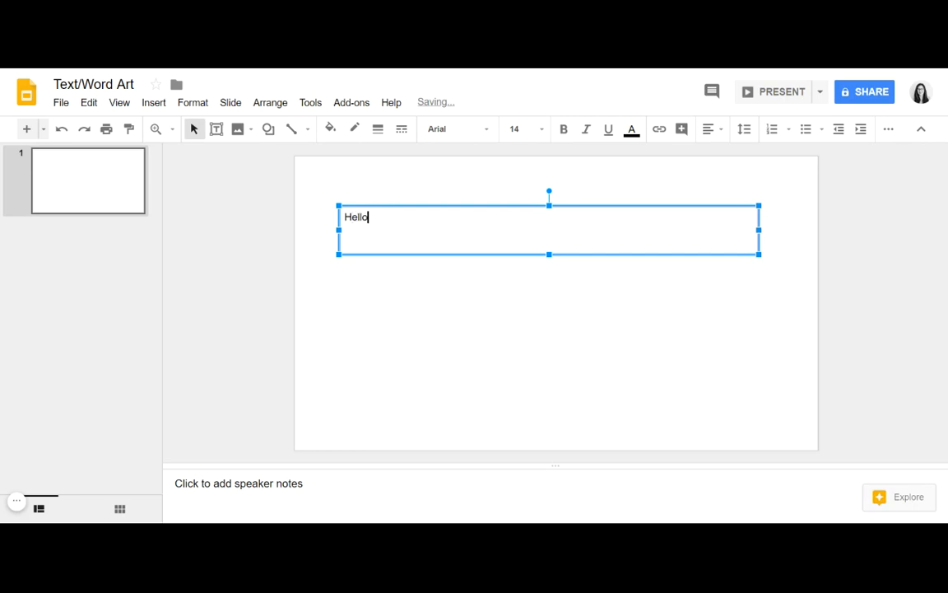
text(.)
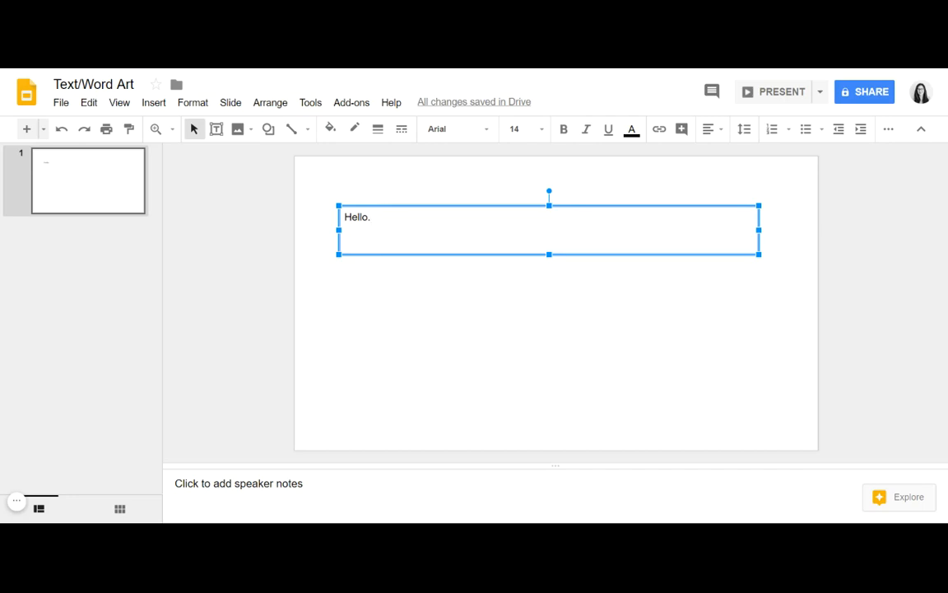
Change the font of the text "Hello." to Titillium Web.
drag(371, 217, 334, 221)
click(463, 130)
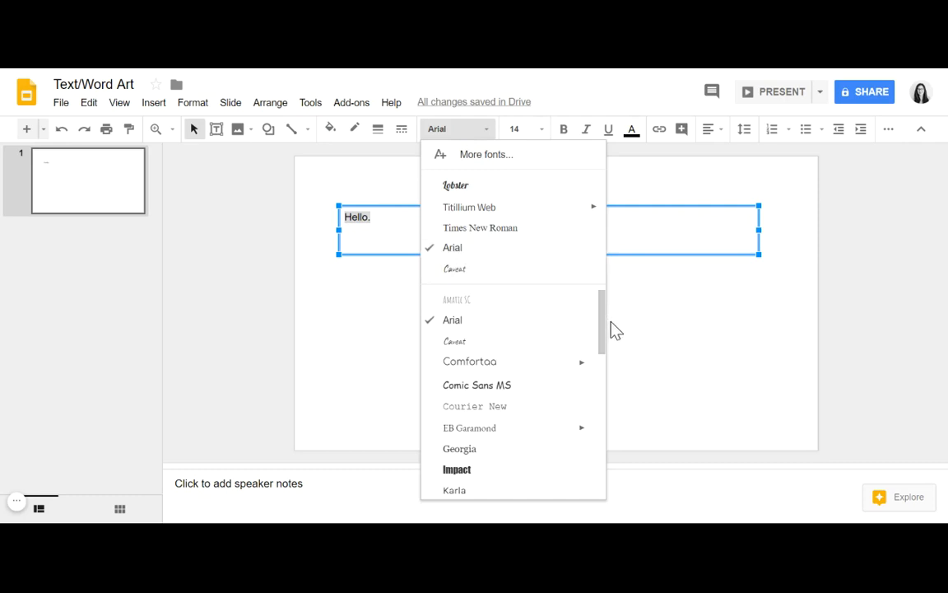
scroll(610, 329, down, 1)
scroll(606, 327, down, 3)
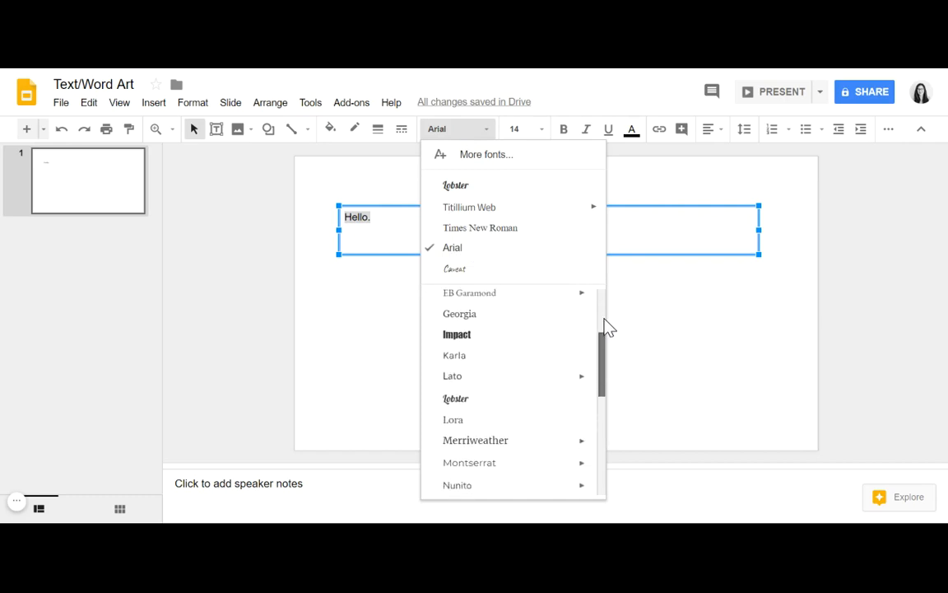
scroll(604, 330, up, 4)
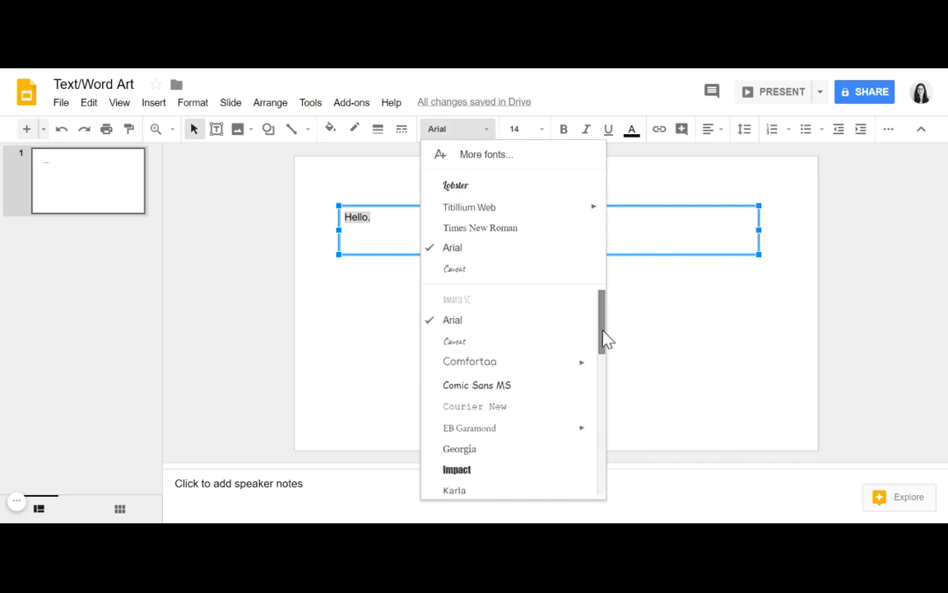
scroll(605, 338, down, 2)
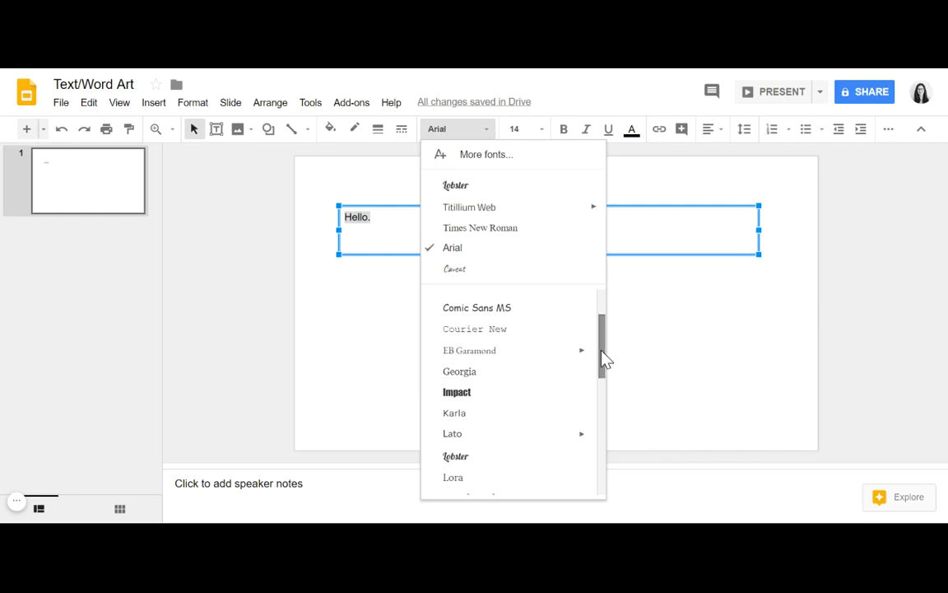
scroll(604, 360, down, 1)
drag(601, 352, 601, 351)
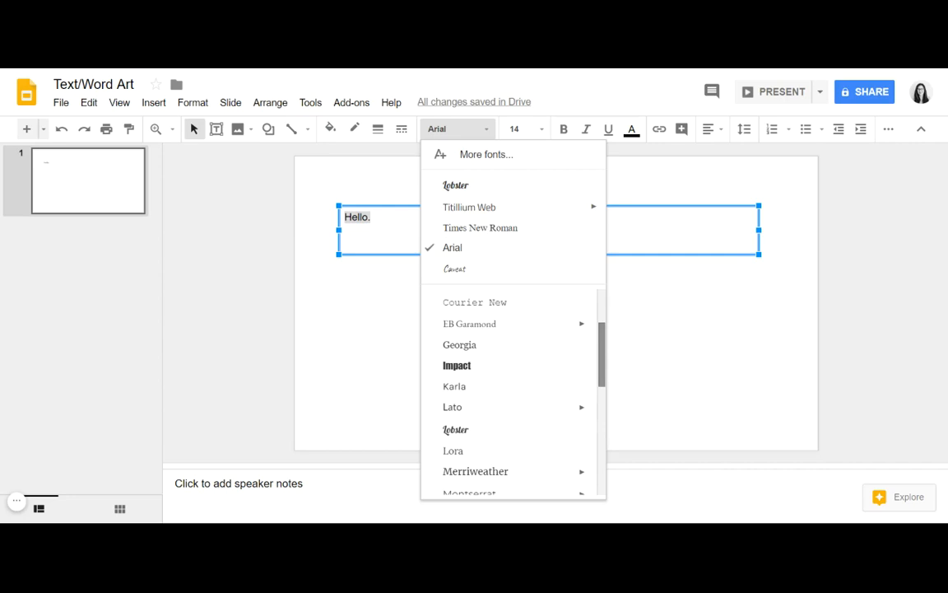
scroll(603, 369, down, 2)
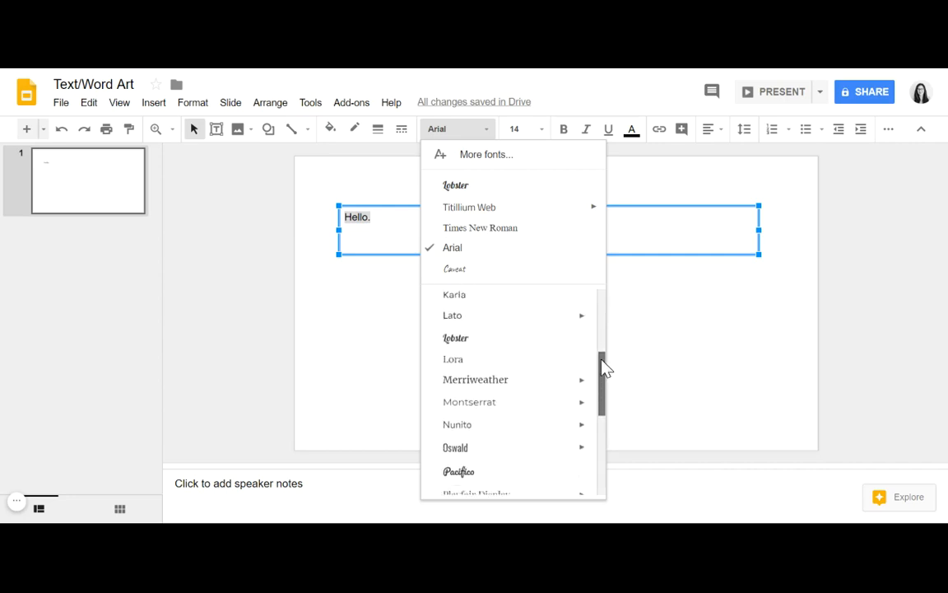
scroll(603, 370, down, 3)
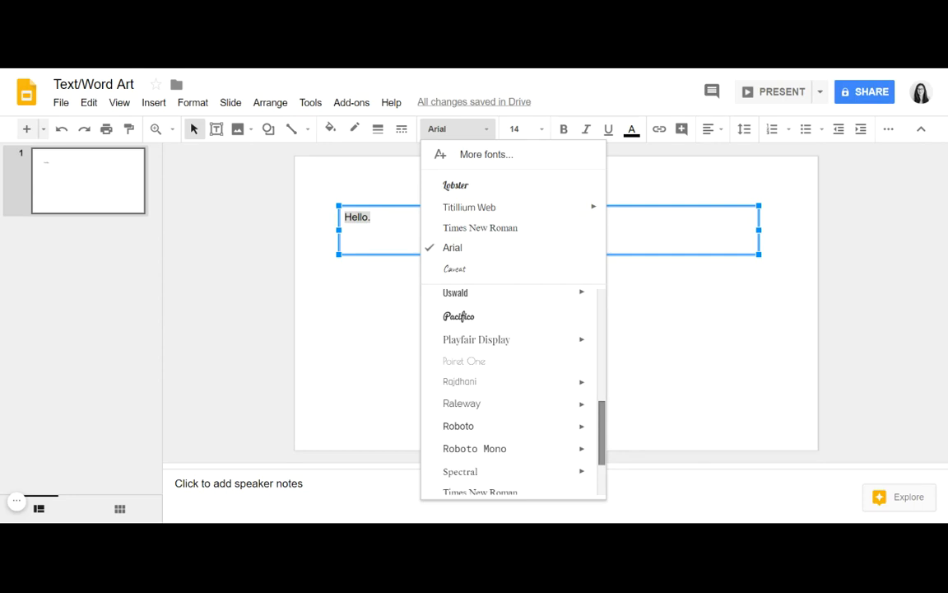
scroll(608, 449, down, 2)
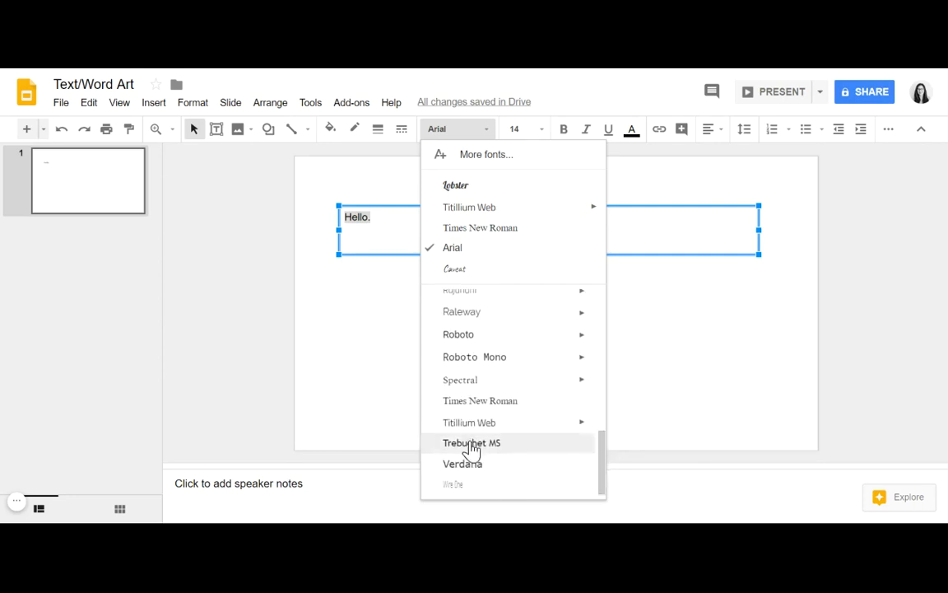
click(466, 426)
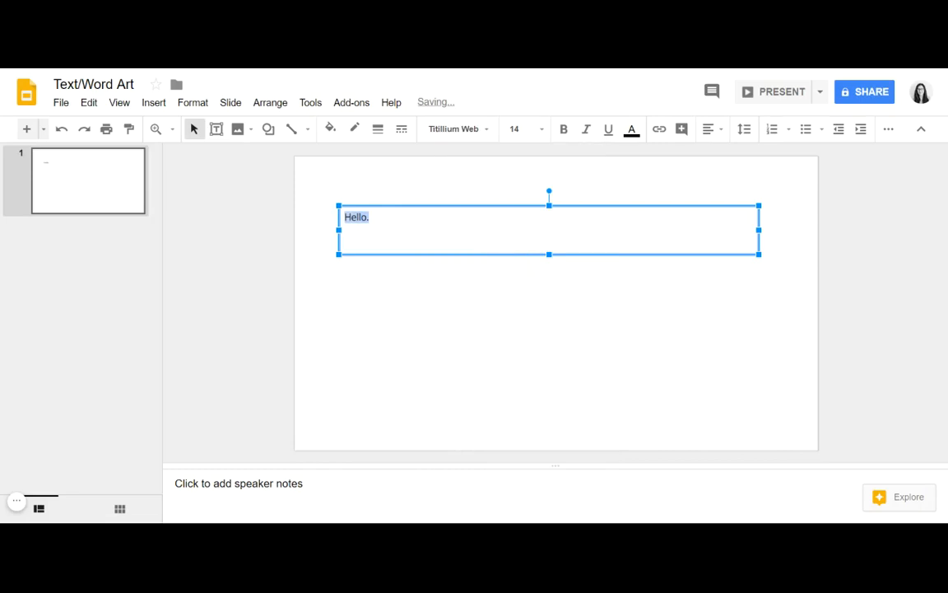
Extend the text in the box so it reads "Hello. This is a good font!".
click(371, 218)
text(This)
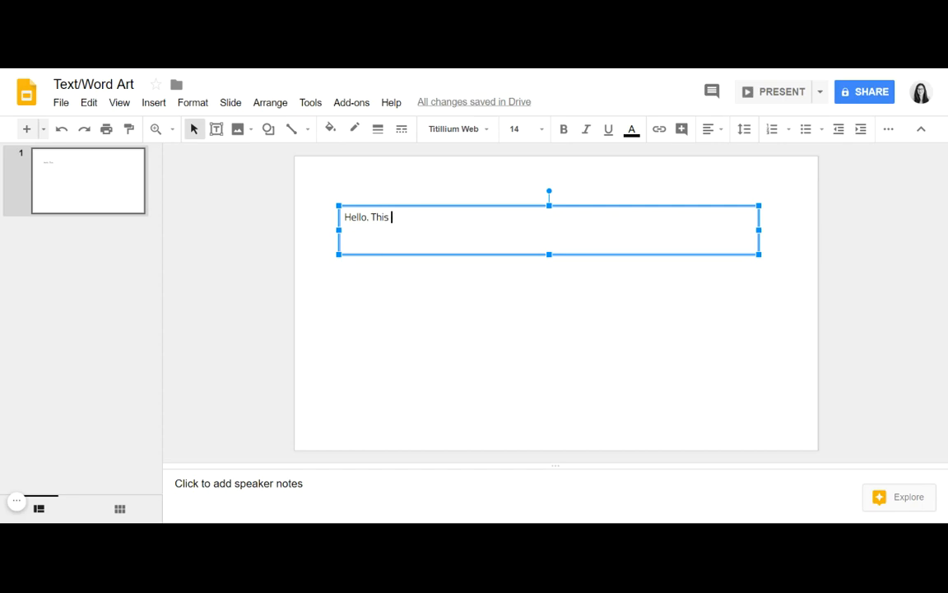
text(is )
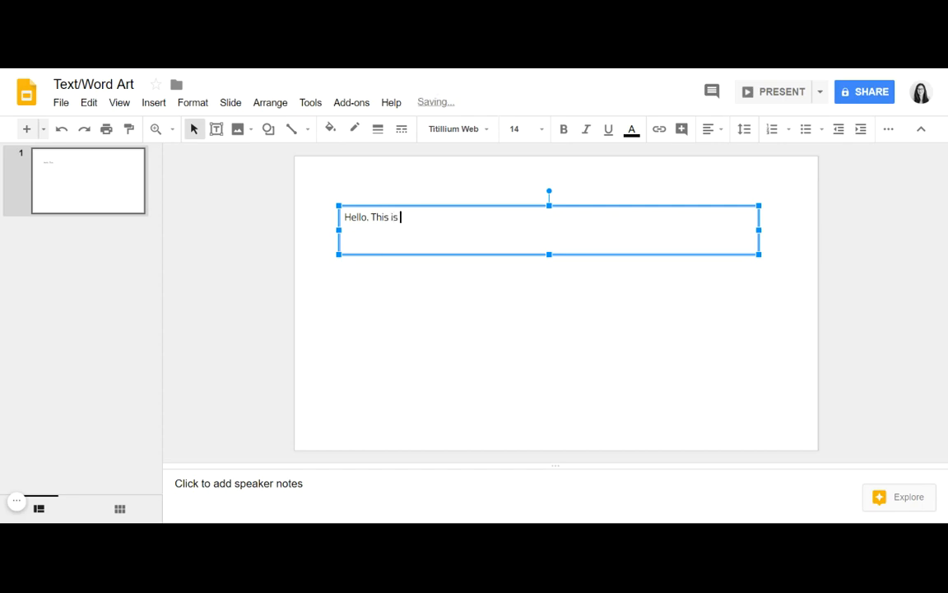
text(a good font!)
Clear all the text and remove the text box from the slide.
key(ctrl+a)
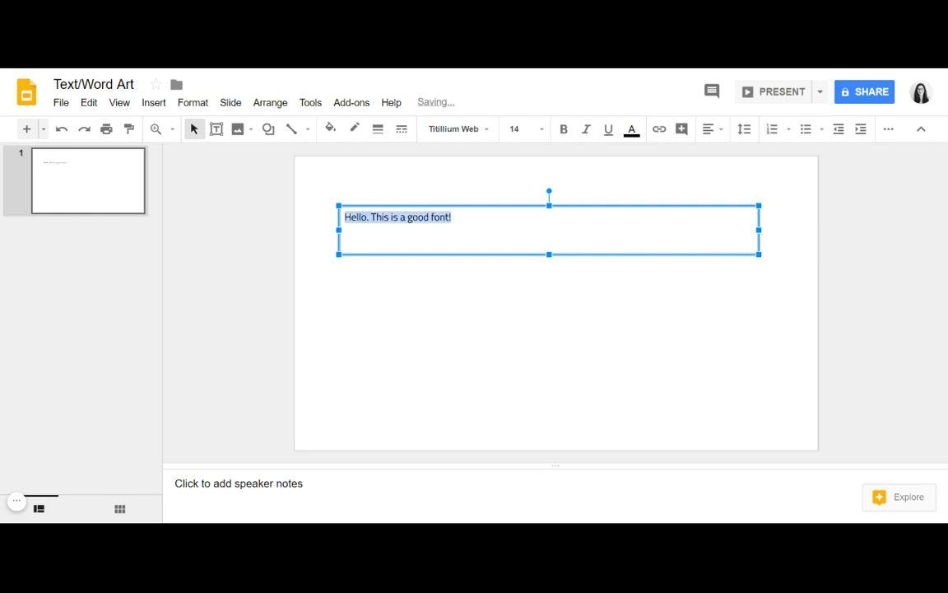
key(BackSpace)
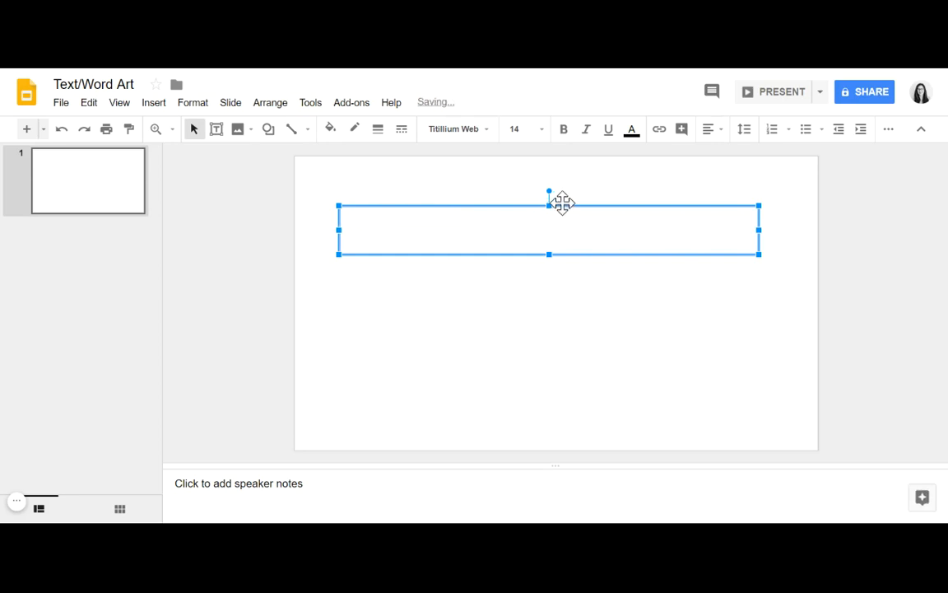
key(BackSpace)
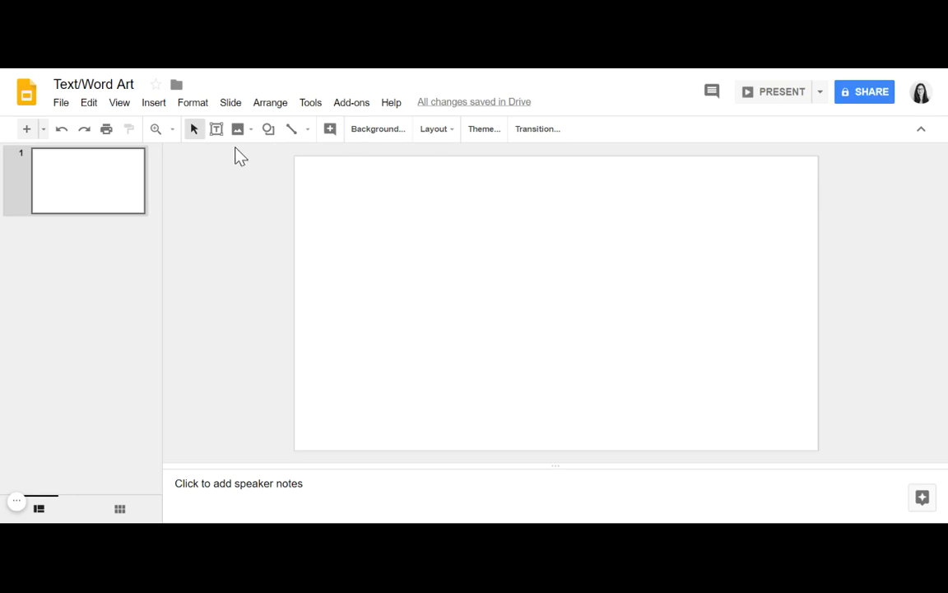
Insert word art reading "Part 2." on the blank slide.
click(154, 103)
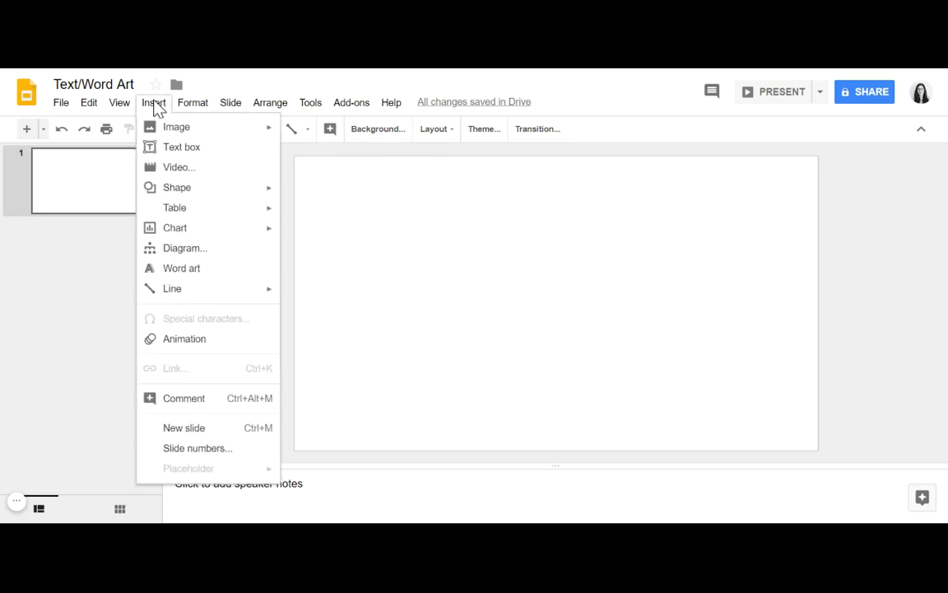
click(213, 280)
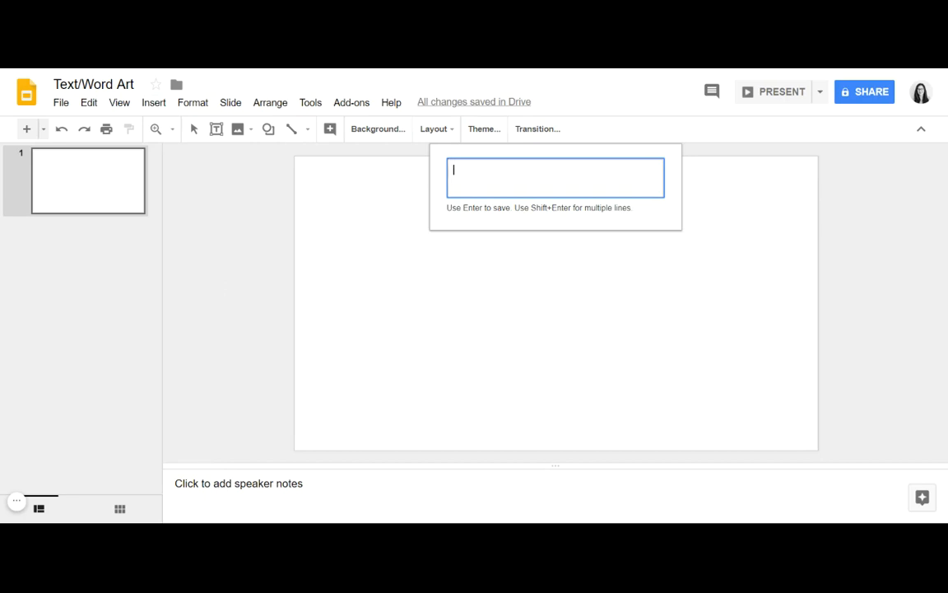
text(Part 2.)
key(Return)
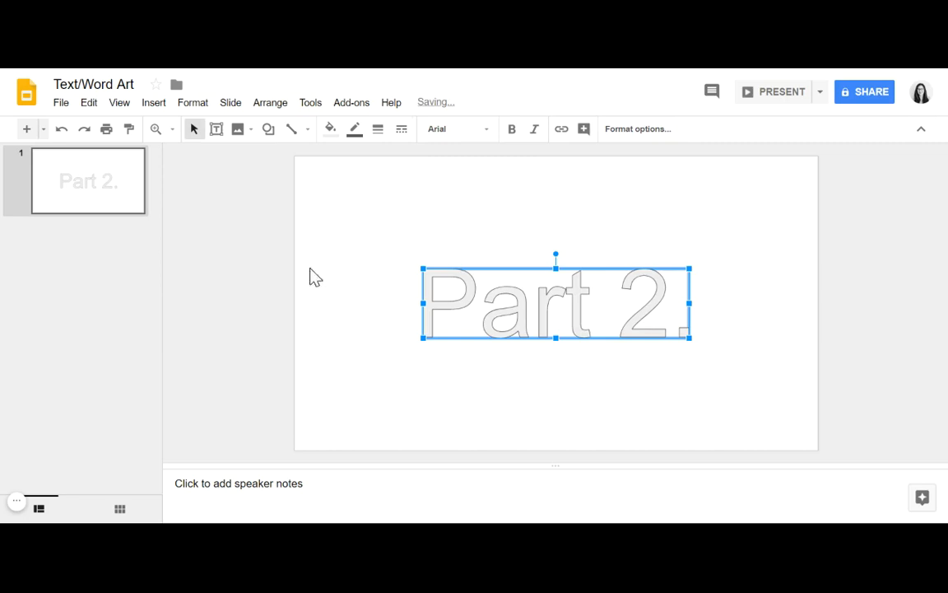
drag(558, 321, 560, 320)
click(435, 223)
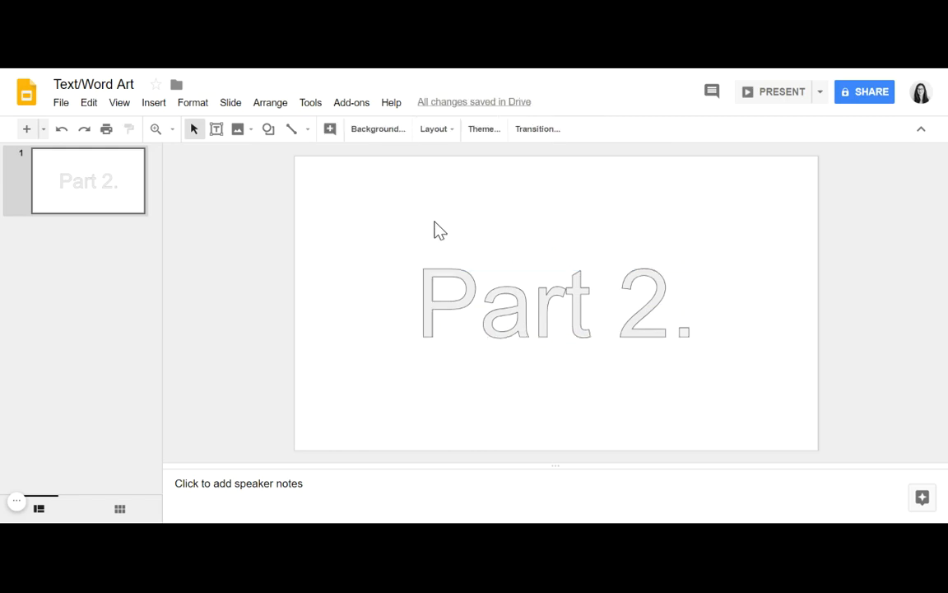
Set the font of the "Part 2." word art to Lobster.
click(423, 319)
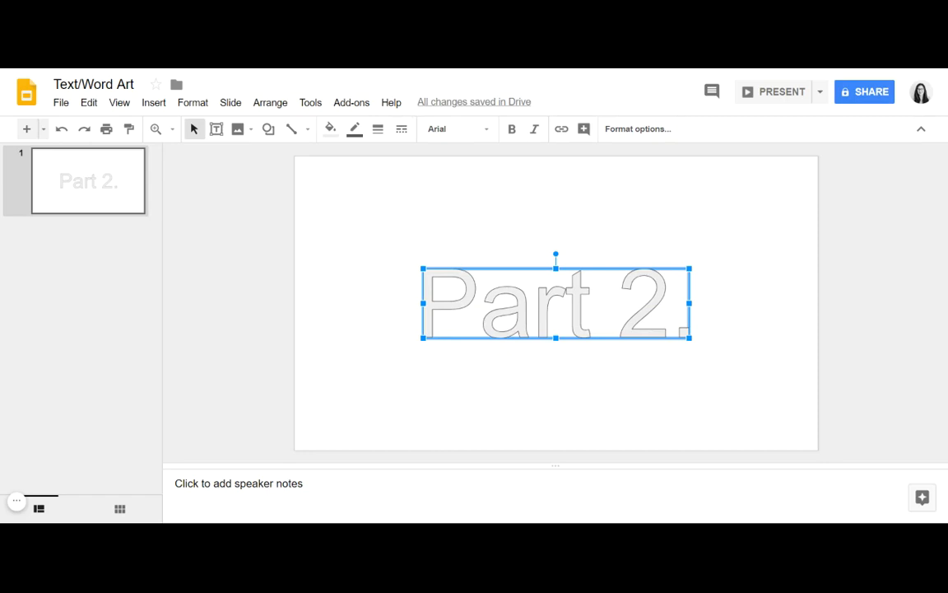
click(485, 132)
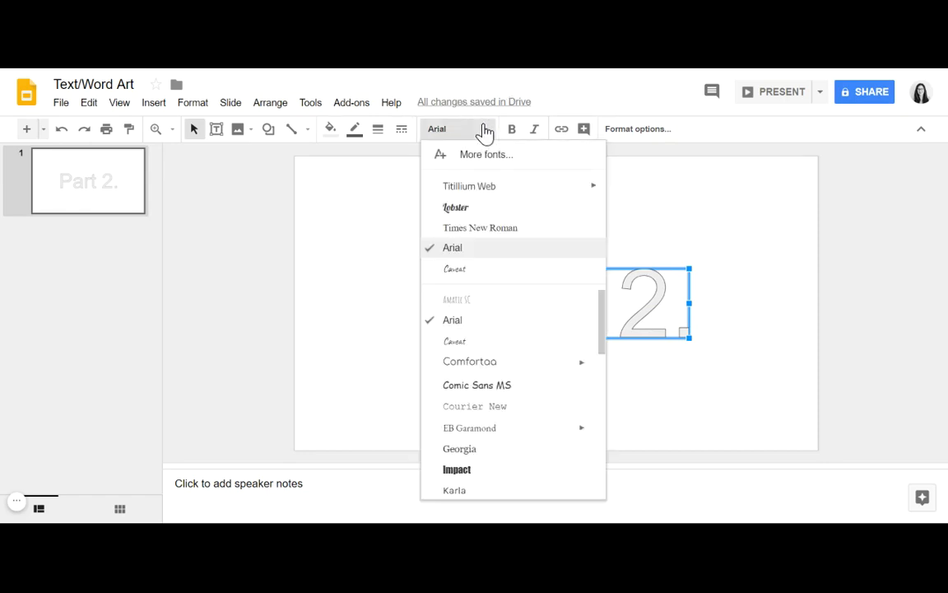
click(485, 211)
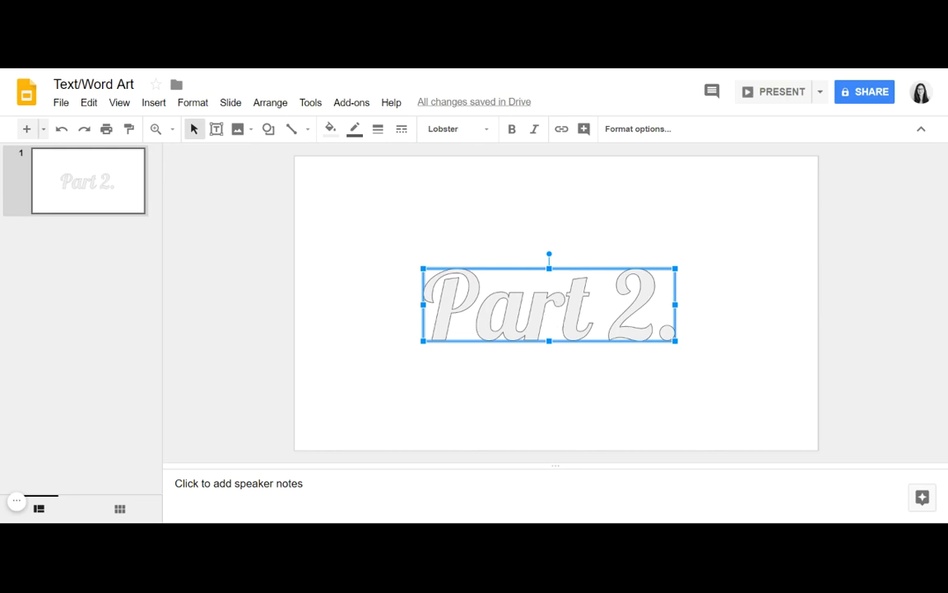
click(472, 132)
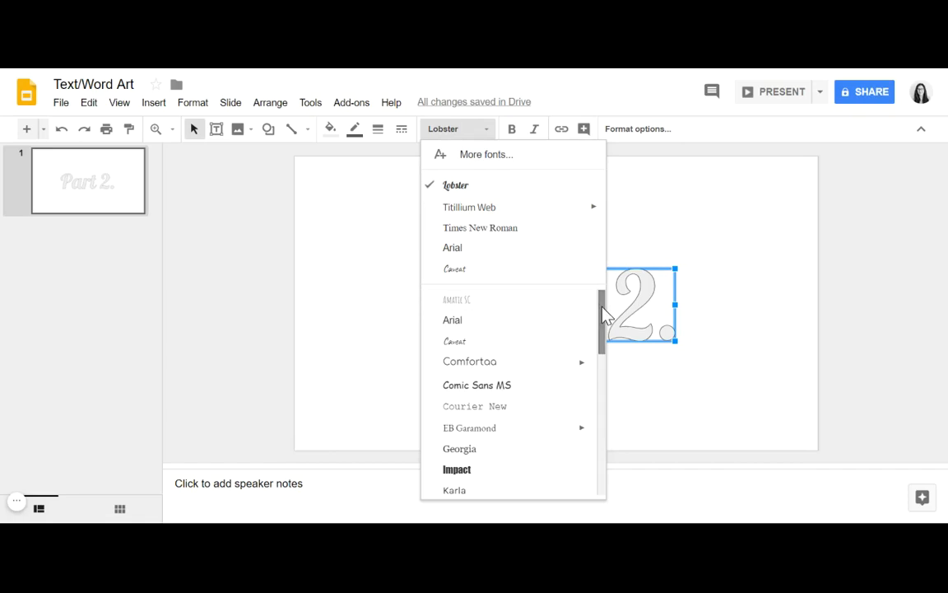
scroll(604, 314, down, 2)
scroll(603, 305, up, 3)
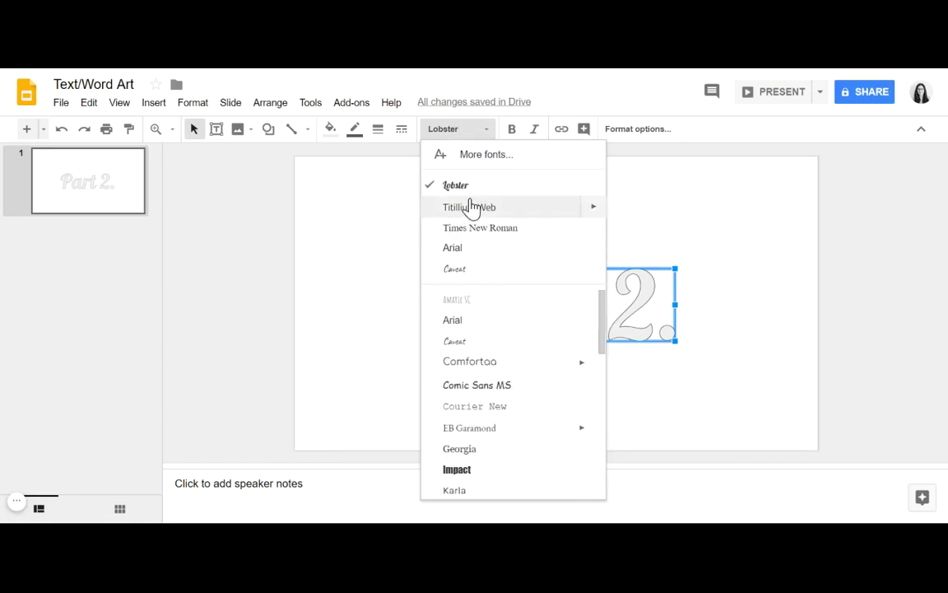
click(447, 133)
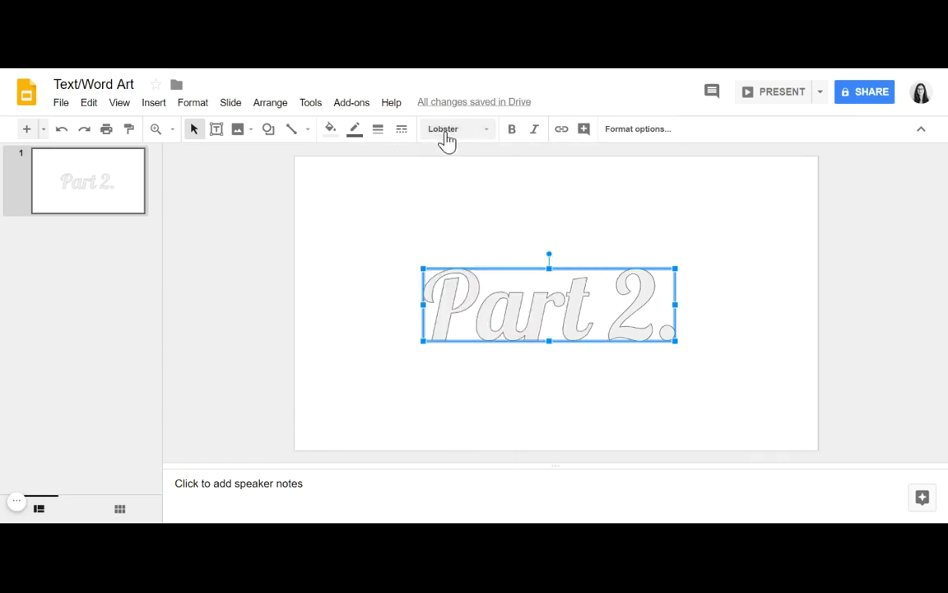
click(290, 406)
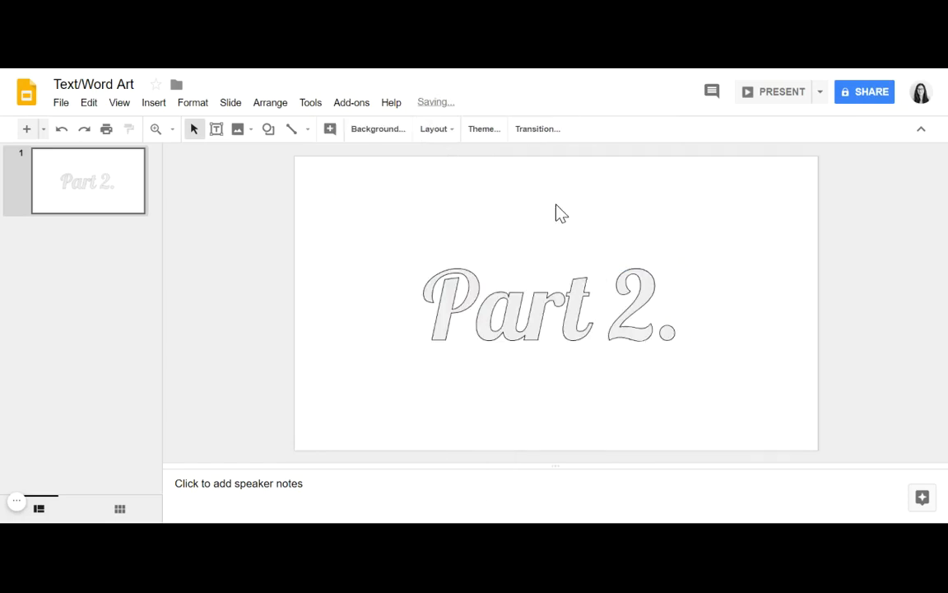
Make the outline of the "Part 2." word art transparent.
click(525, 320)
click(354, 129)
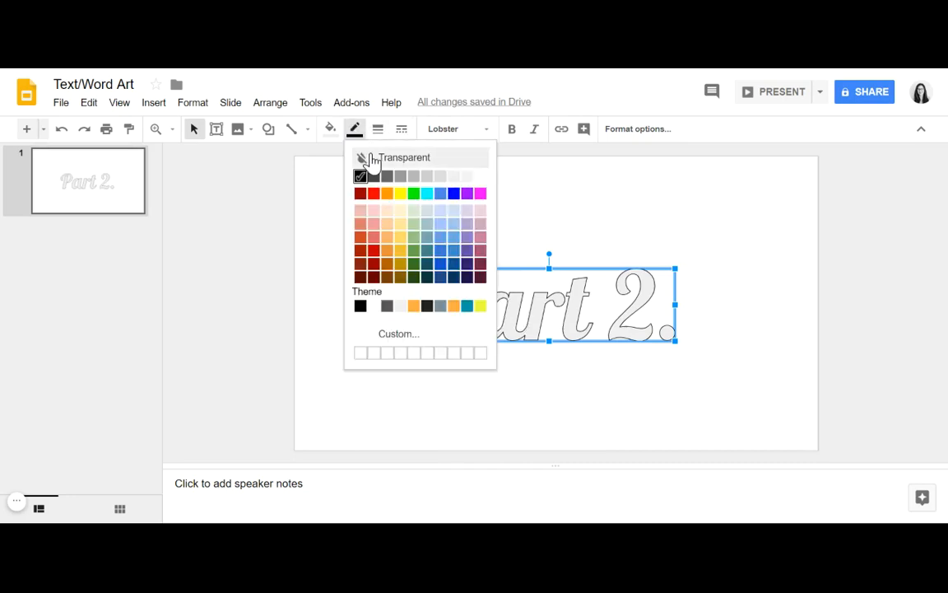
click(419, 161)
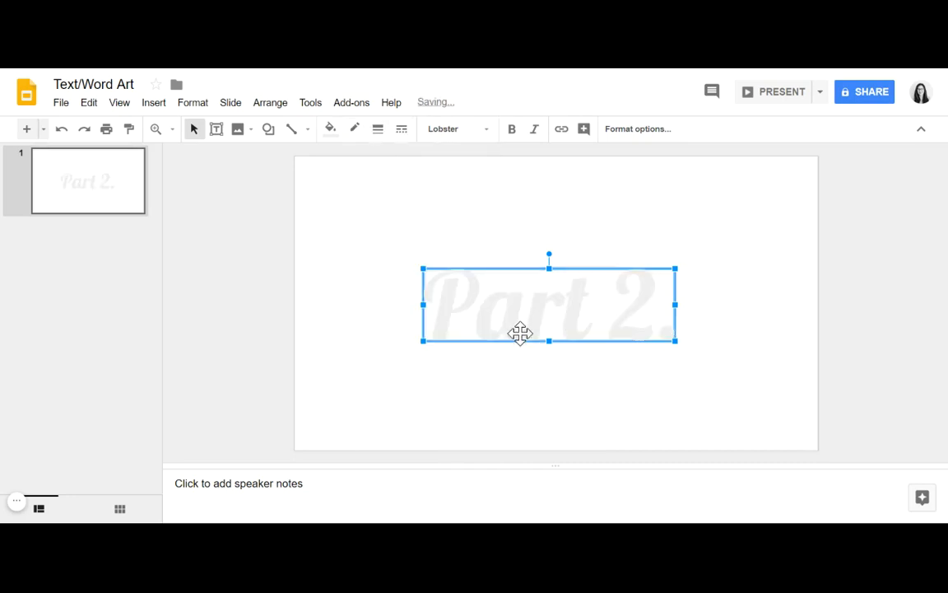
Fill the "Part 2." word art with a solid dark blue.
click(330, 130)
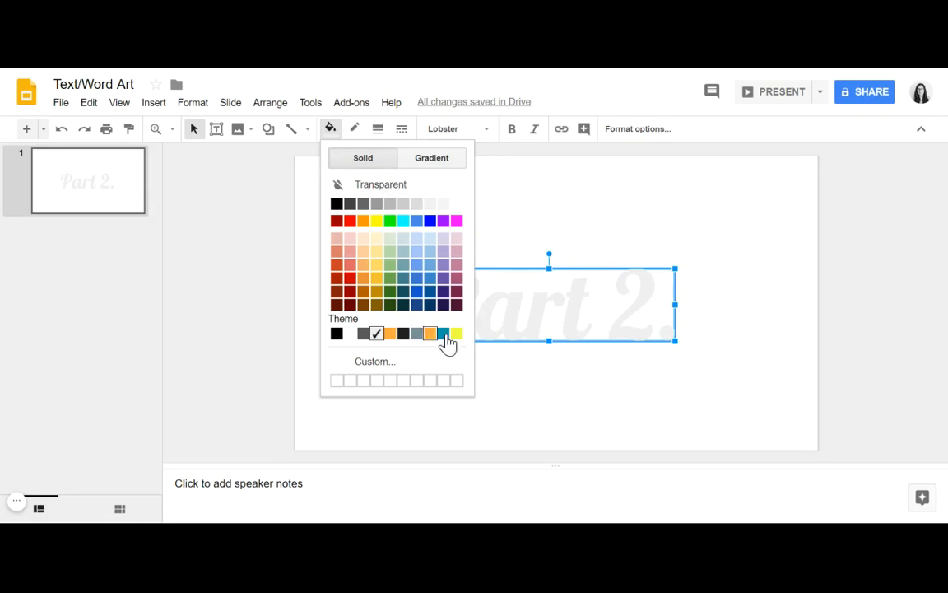
click(430, 295)
click(541, 230)
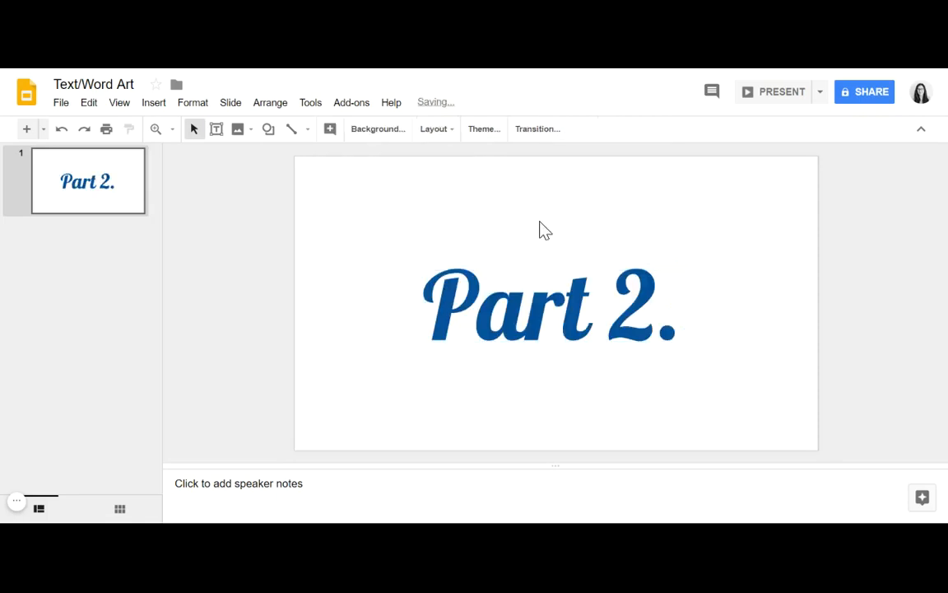
Fill the "Part 2." word art with a solid light green.
click(493, 318)
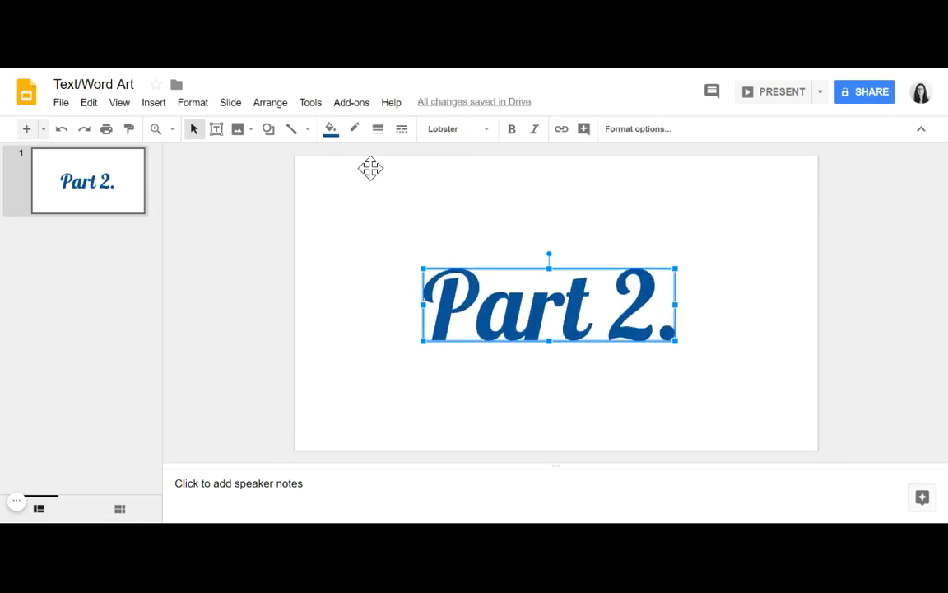
click(330, 129)
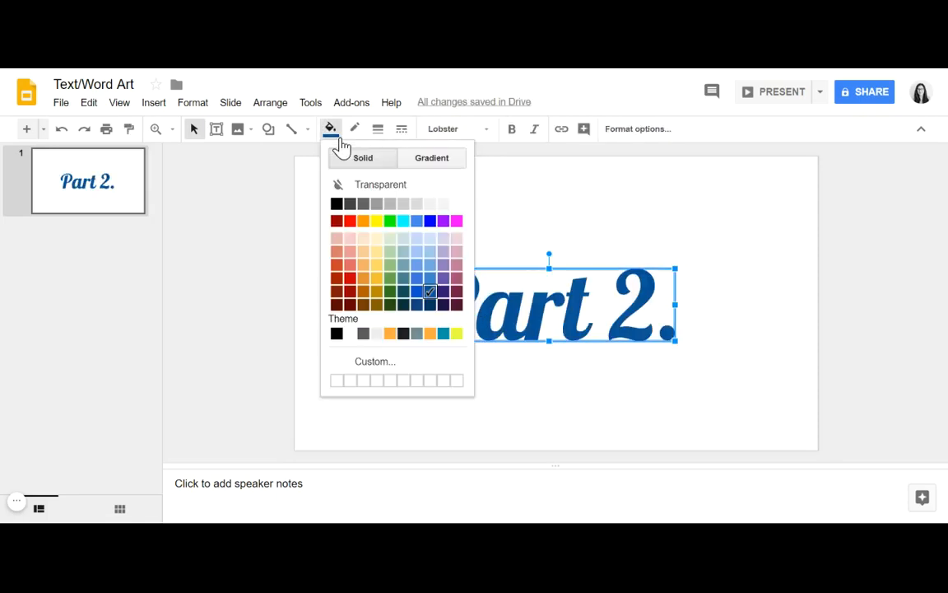
click(390, 266)
click(541, 231)
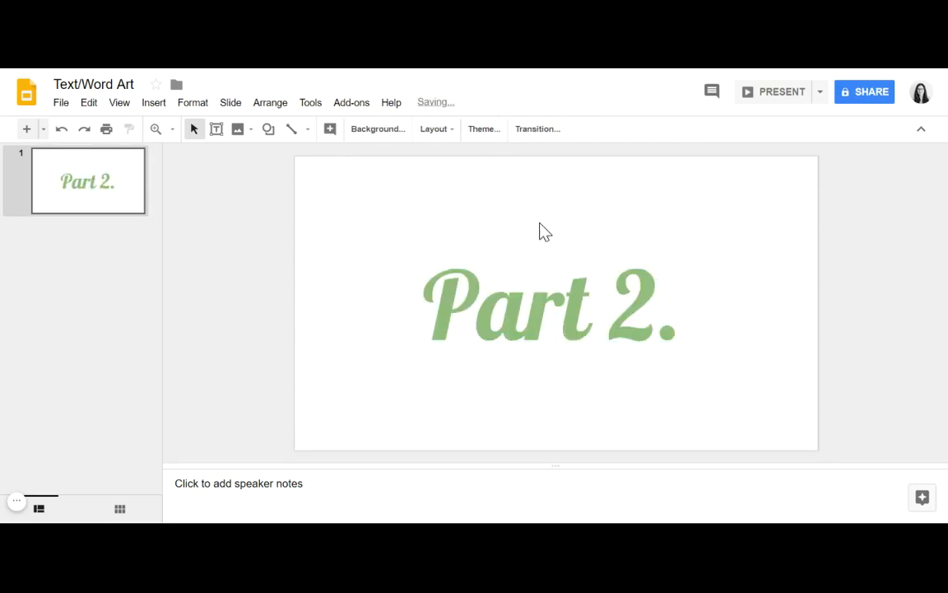
Show the Size & Position settings in the format options of the "Part 2." word art.
click(494, 279)
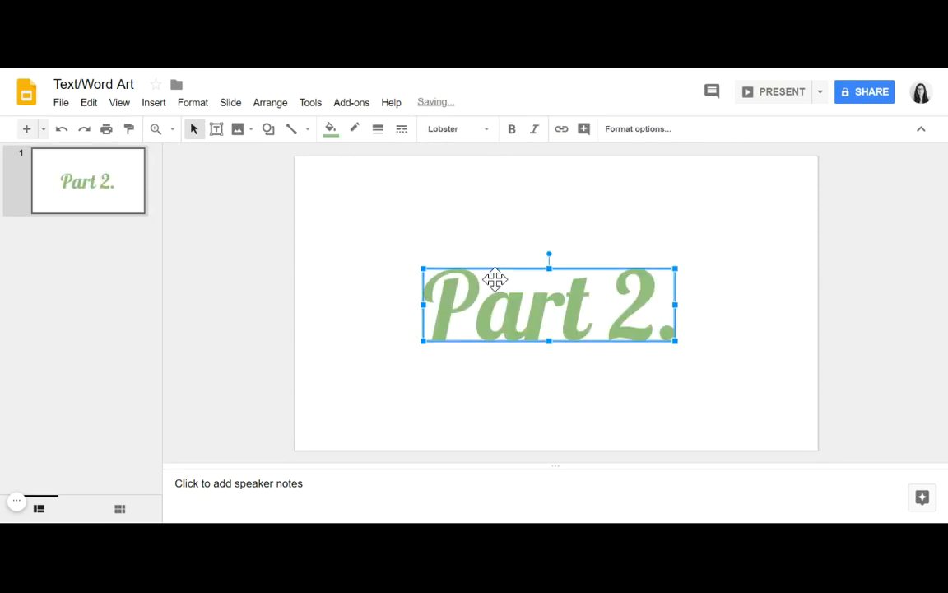
click(330, 132)
click(330, 132)
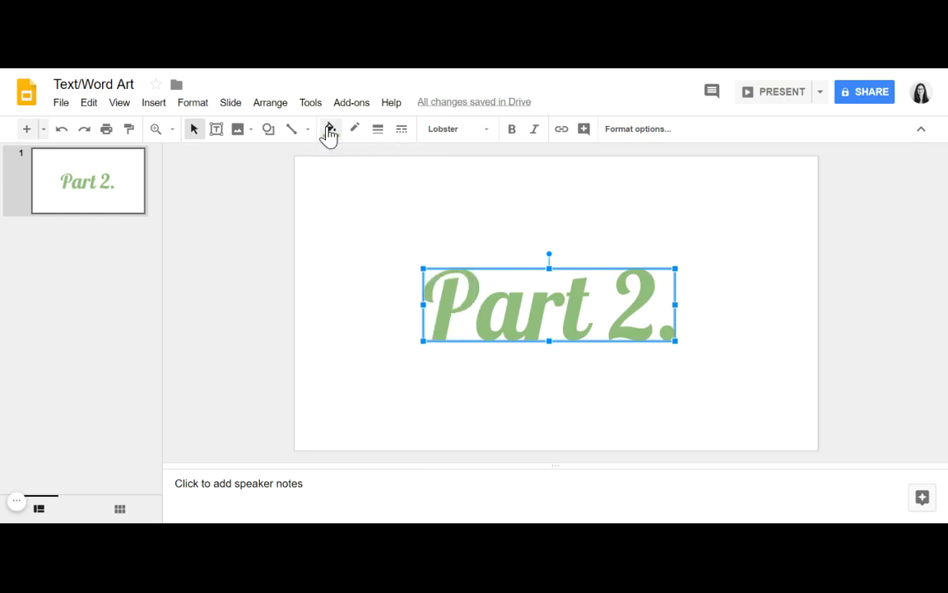
click(640, 135)
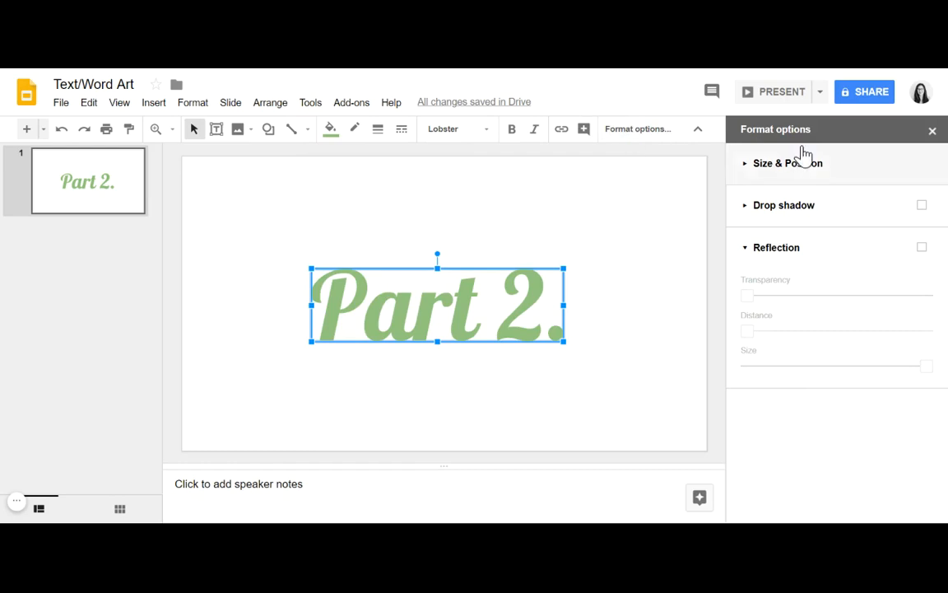
click(830, 168)
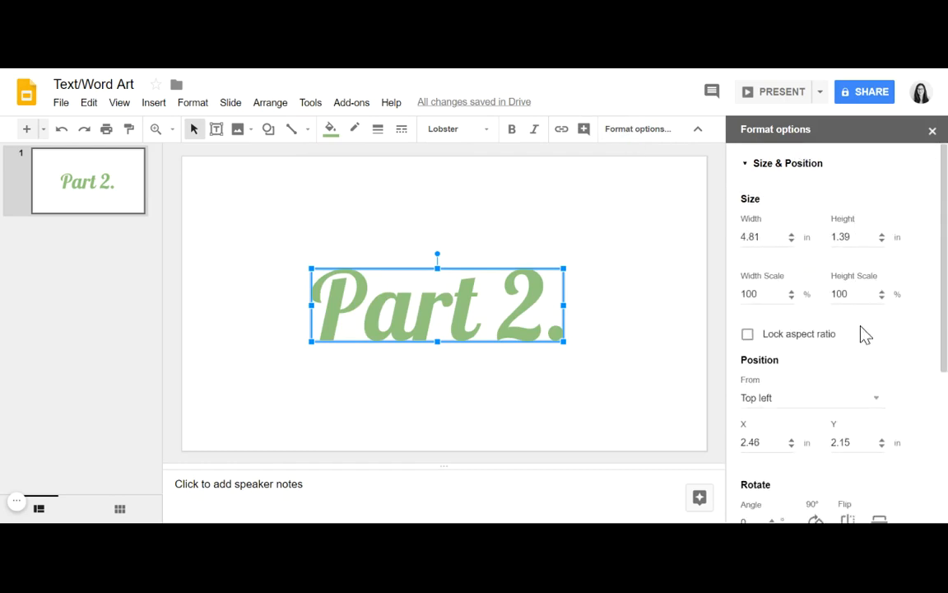